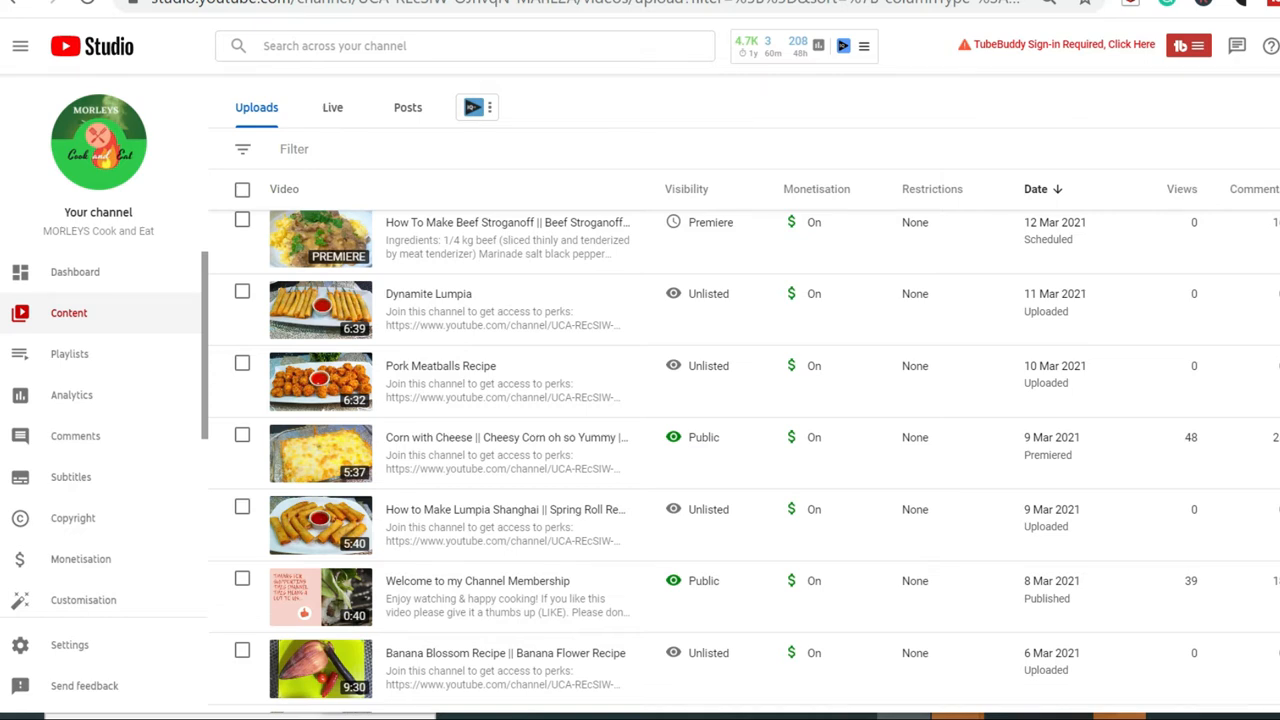
Step: Open the monetisation settings of the scheduled Beef Stroganoff video from the channel's uploads
scroll(744, 396, up, 1)
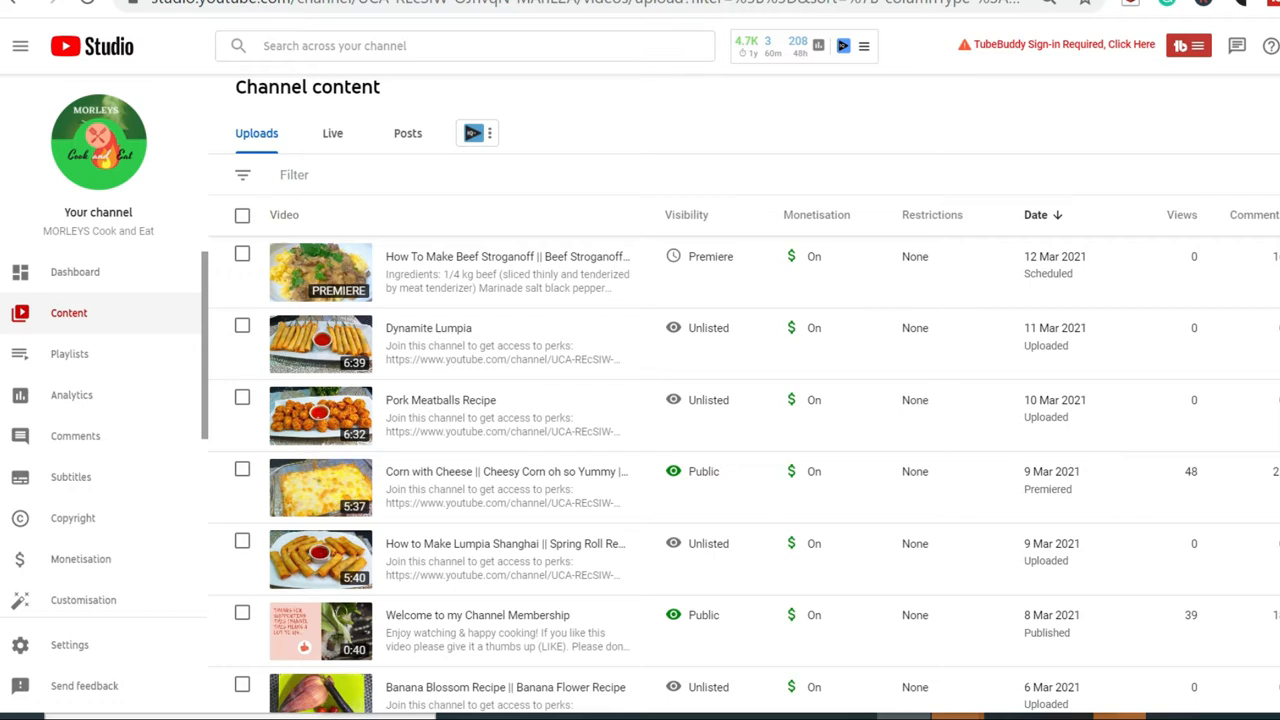
scroll(744, 396, down, 2)
scroll(1118, 362, up, 2)
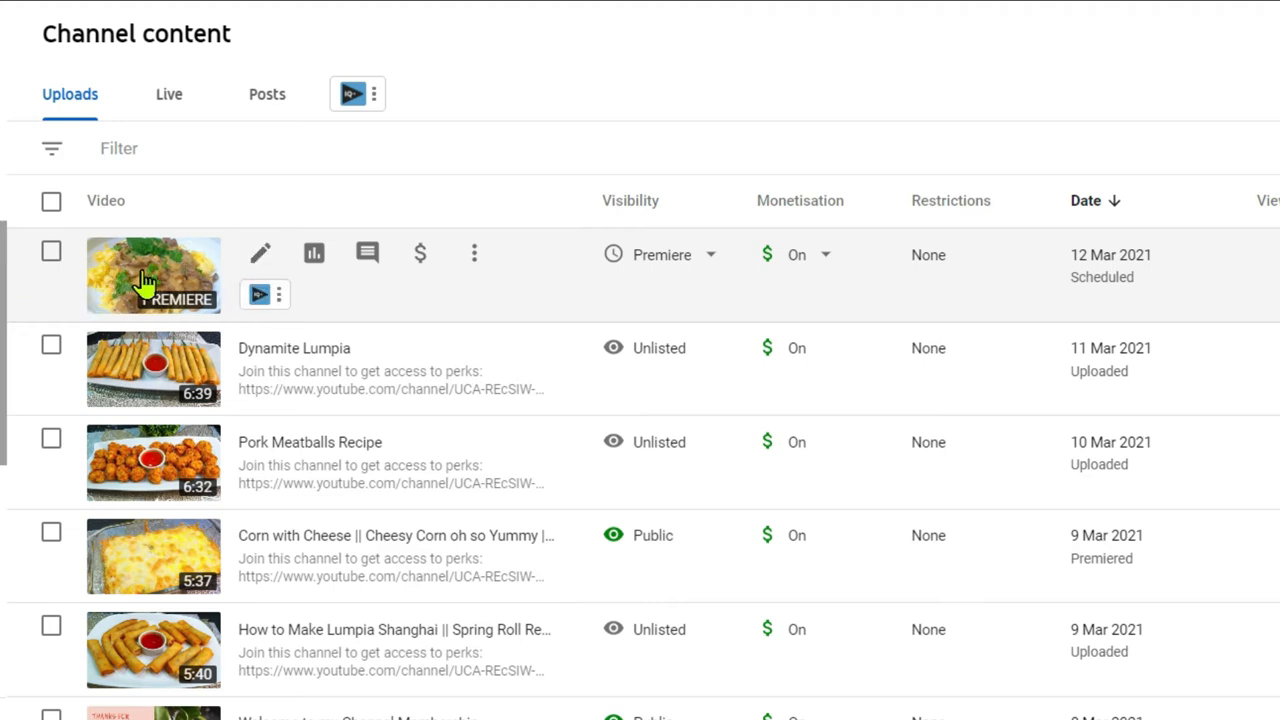
click(258, 262)
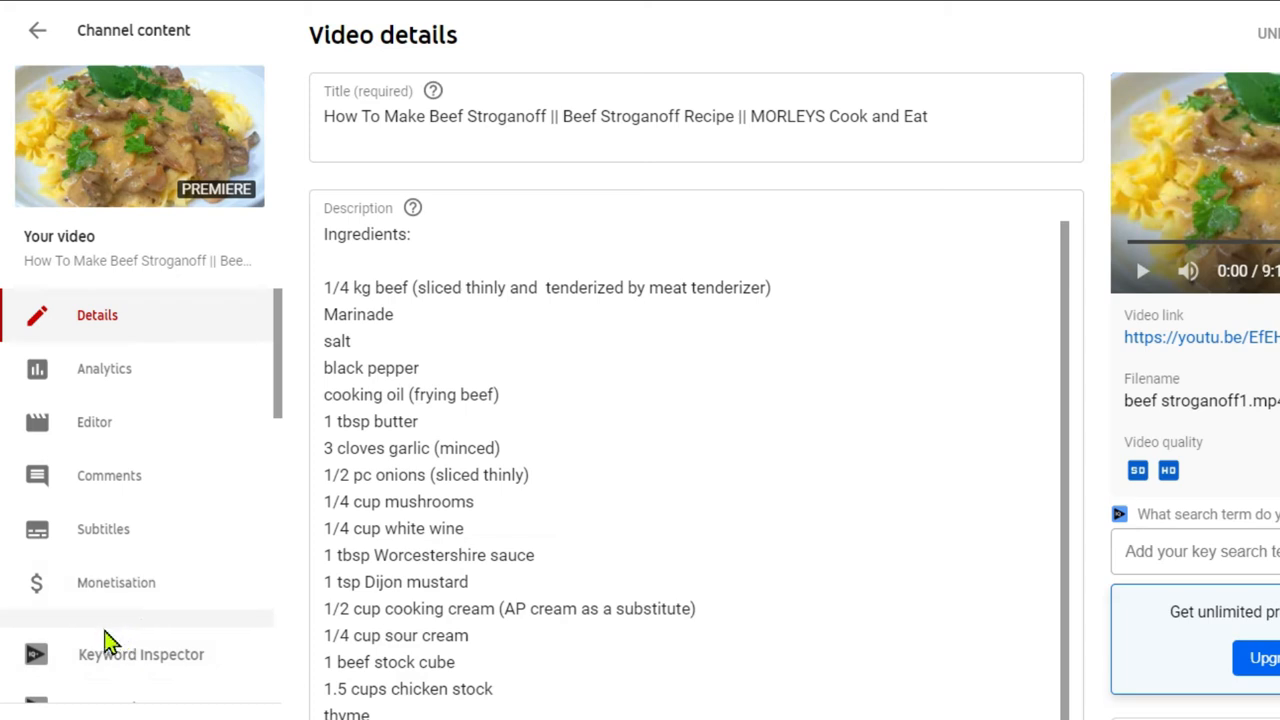
click(124, 600)
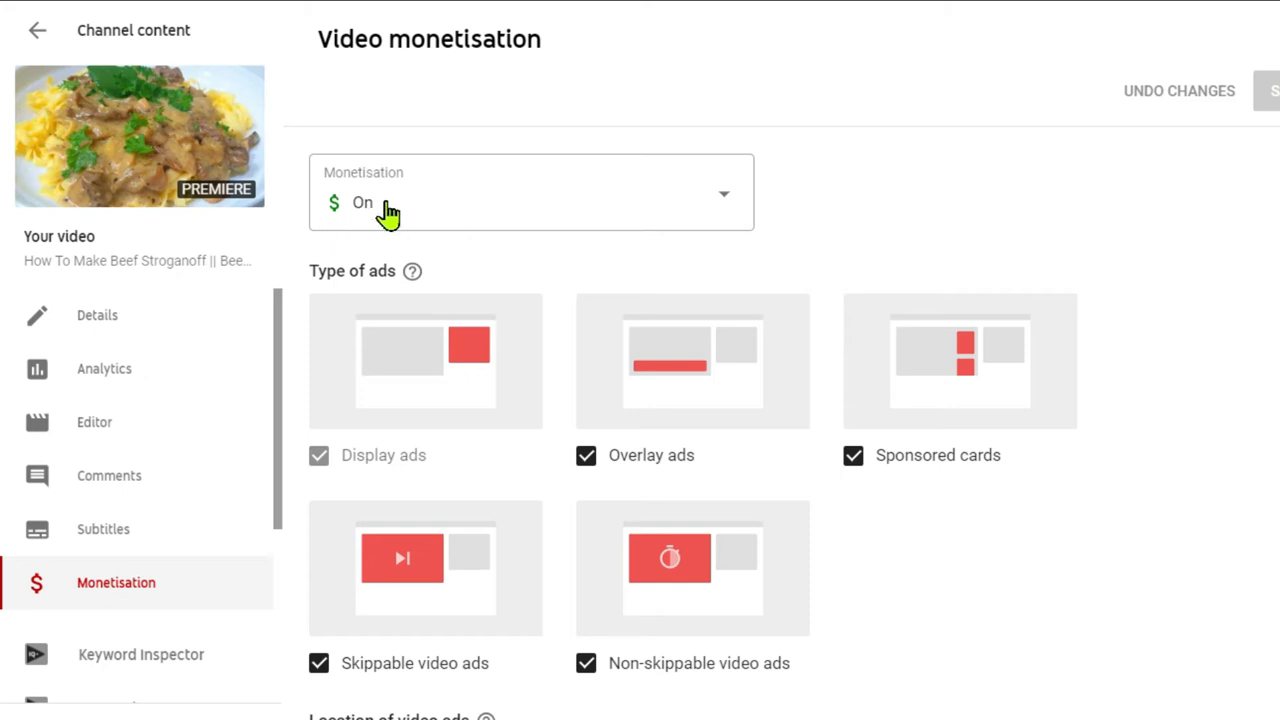
Step: Review the video's ad types and ad locations, and open the mid-roll ad break manager
scroll(403, 212, down, 1)
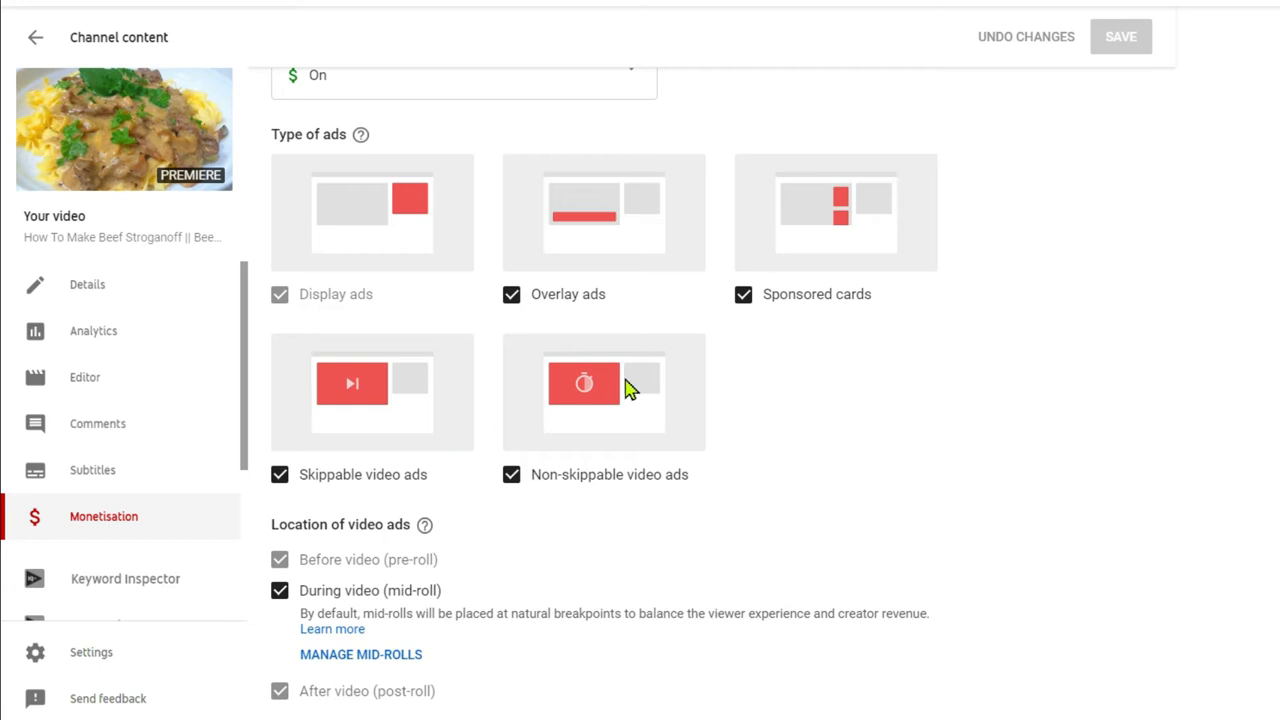
mouse_move(358, 135)
scroll(892, 613, up, 1)
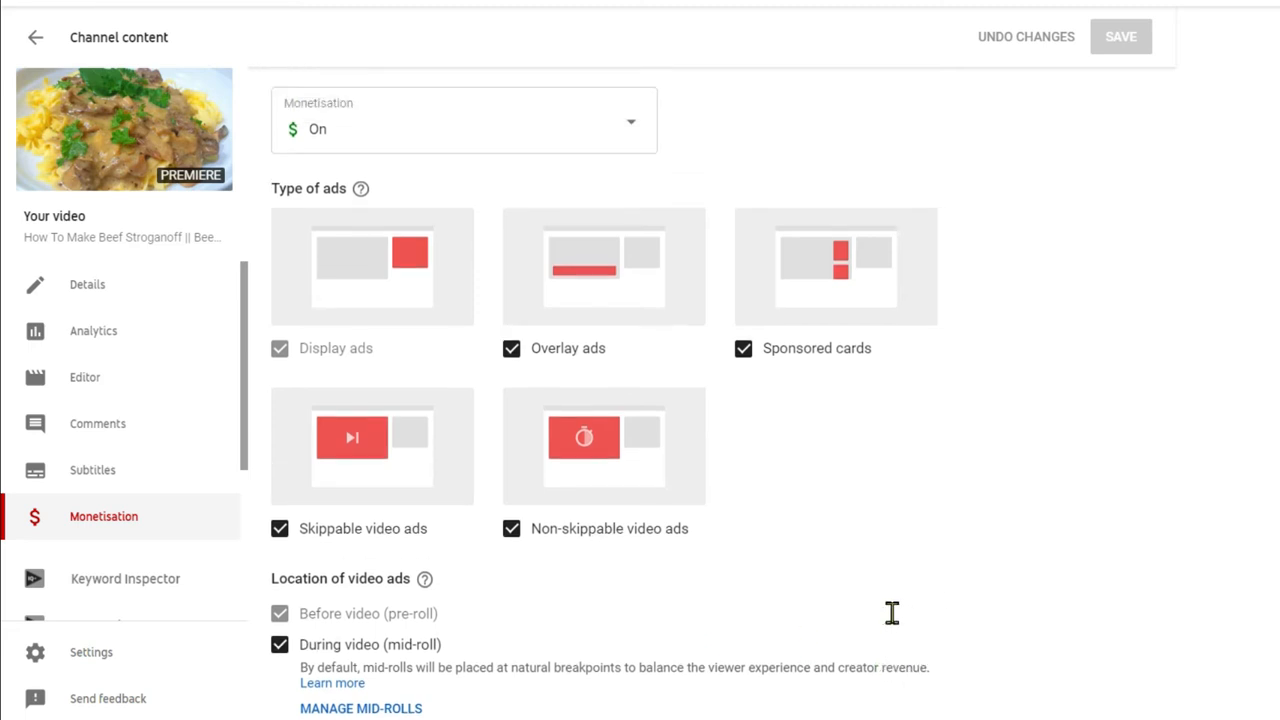
scroll(892, 613, down, 1)
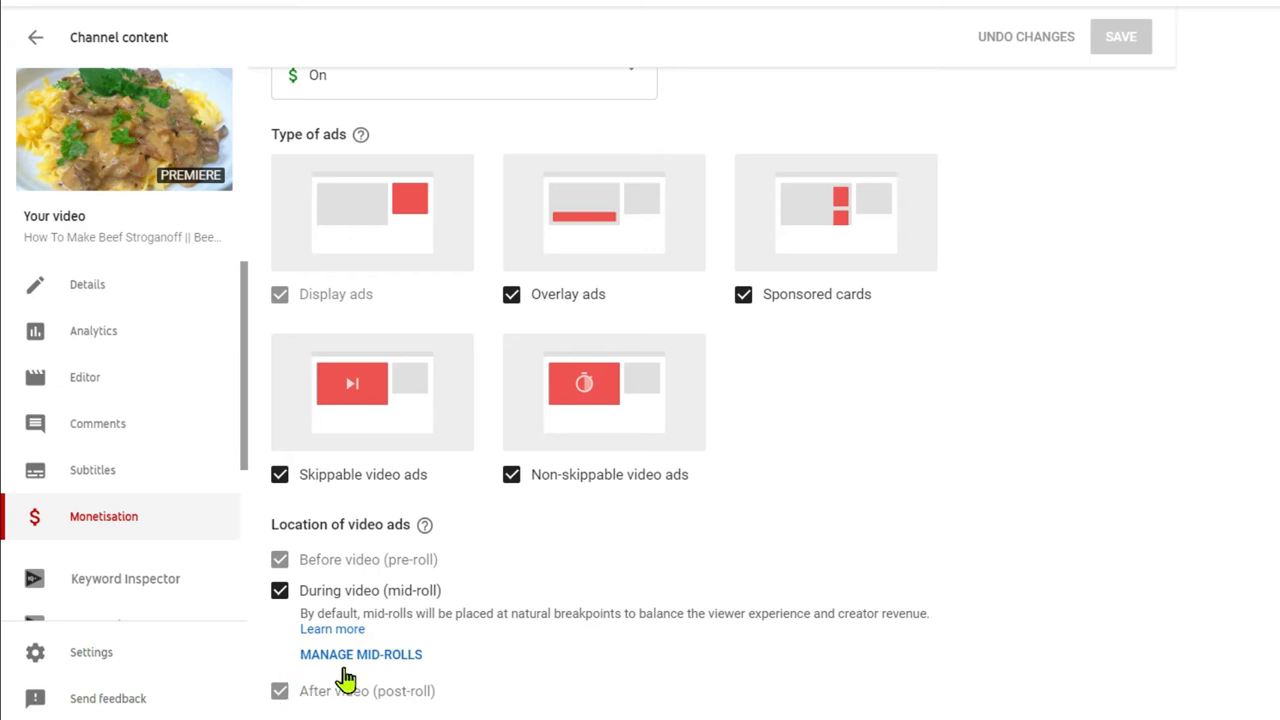
click(372, 656)
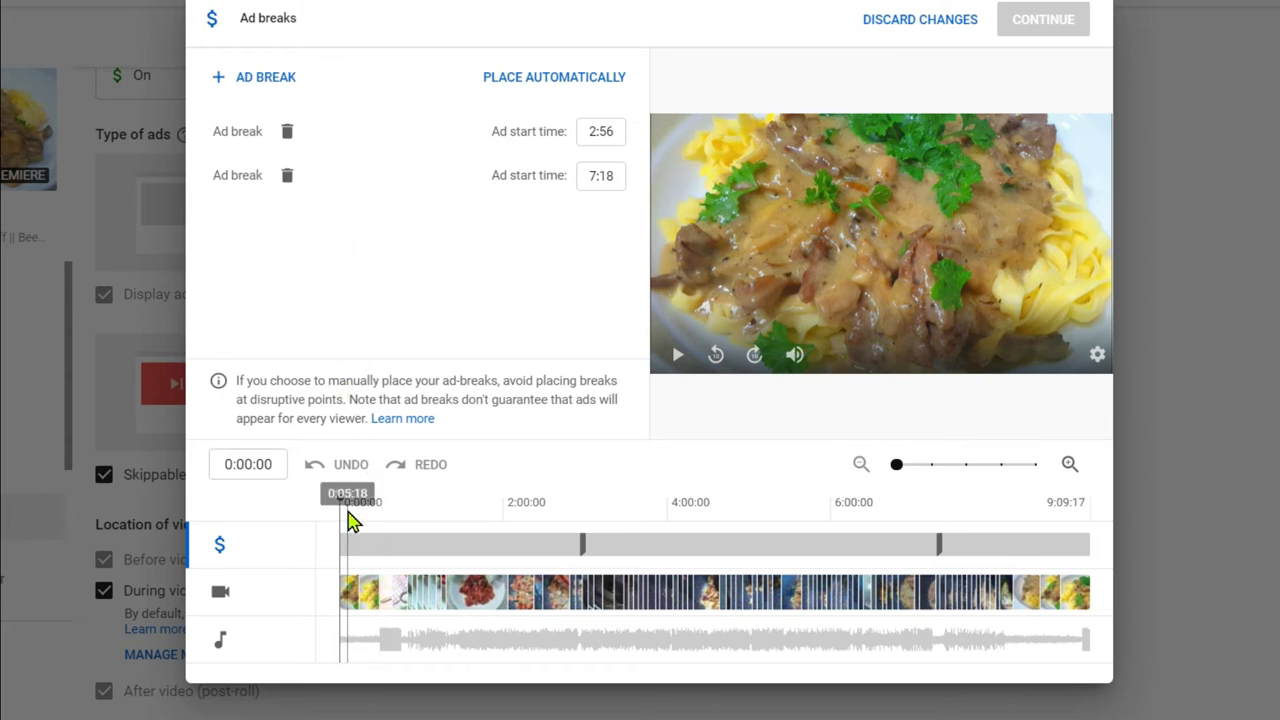
Step: Add two mid-roll ad breaks to the video, one at 1:31 and one at 5:15
drag(340, 503, 865, 546)
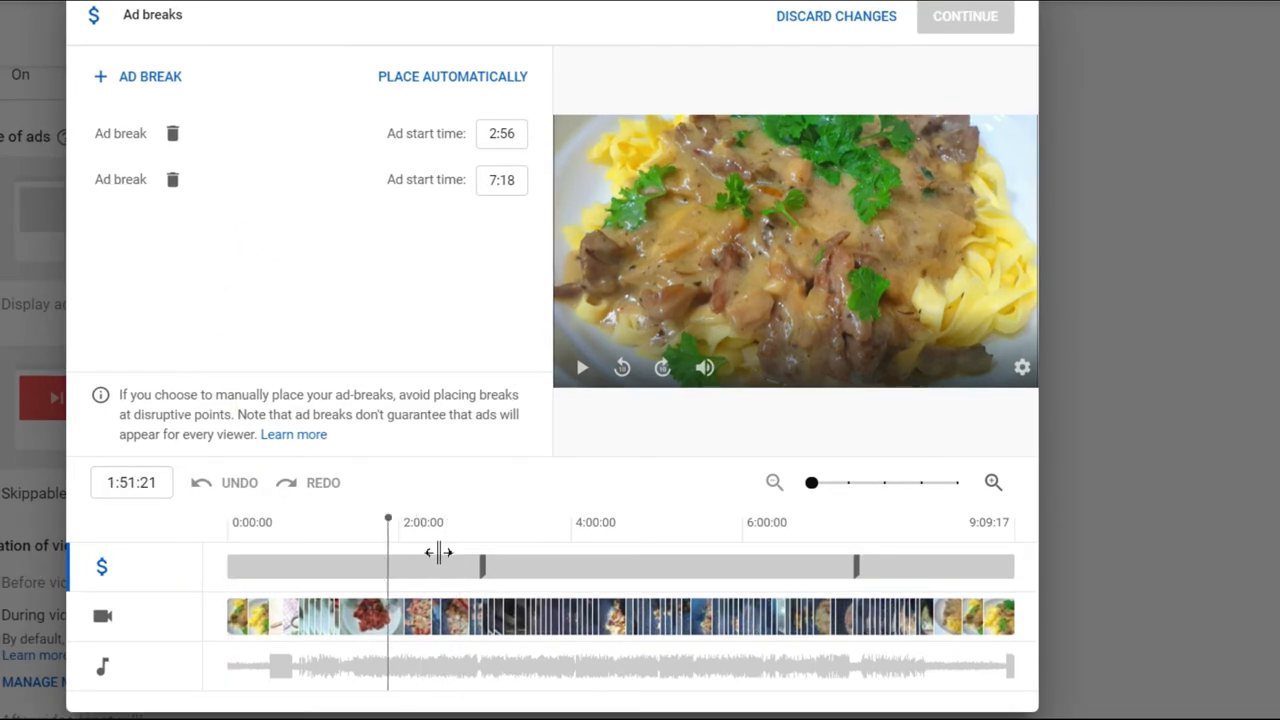
drag(779, 568, 208, 565)
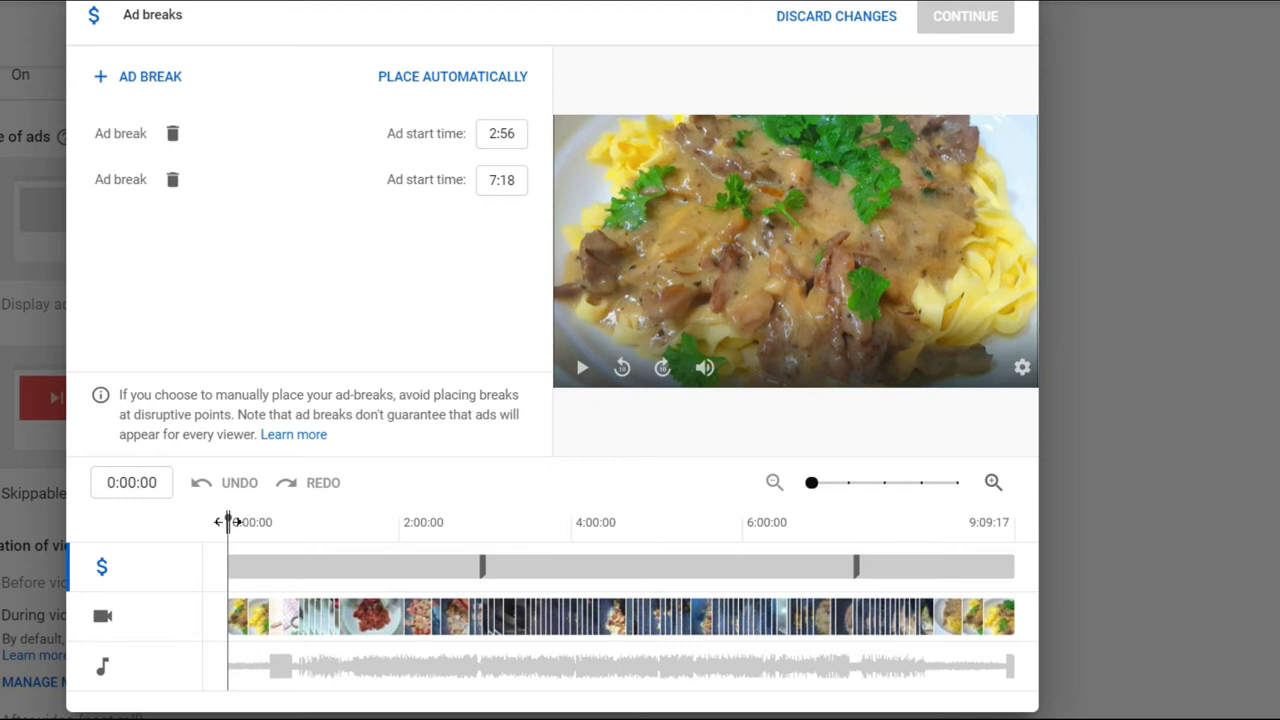
drag(228, 521, 357, 547)
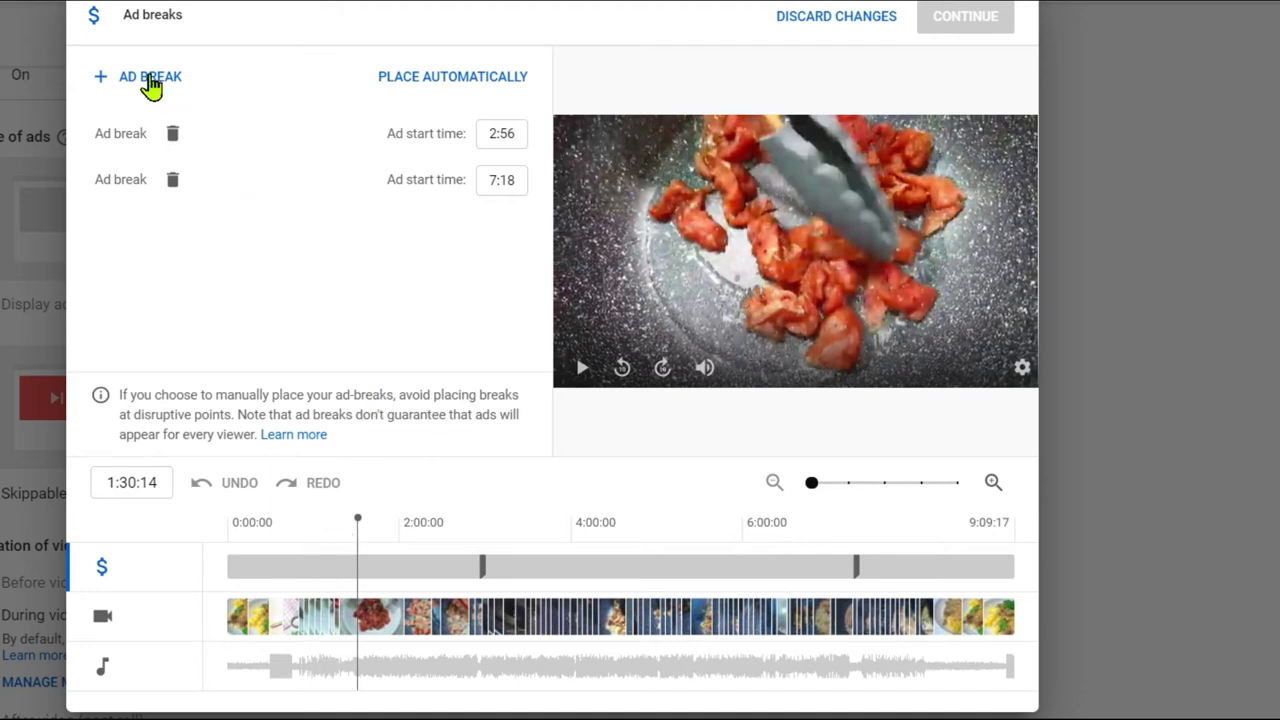
click(150, 86)
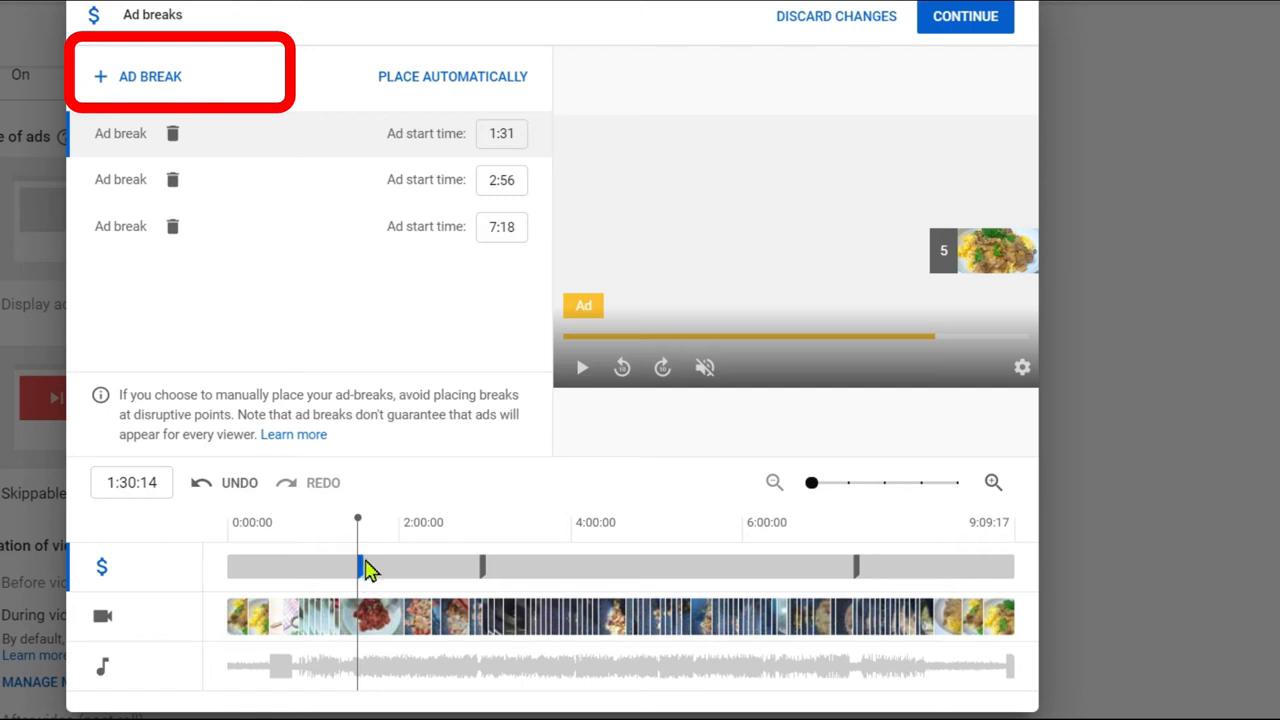
drag(357, 520, 634, 531)
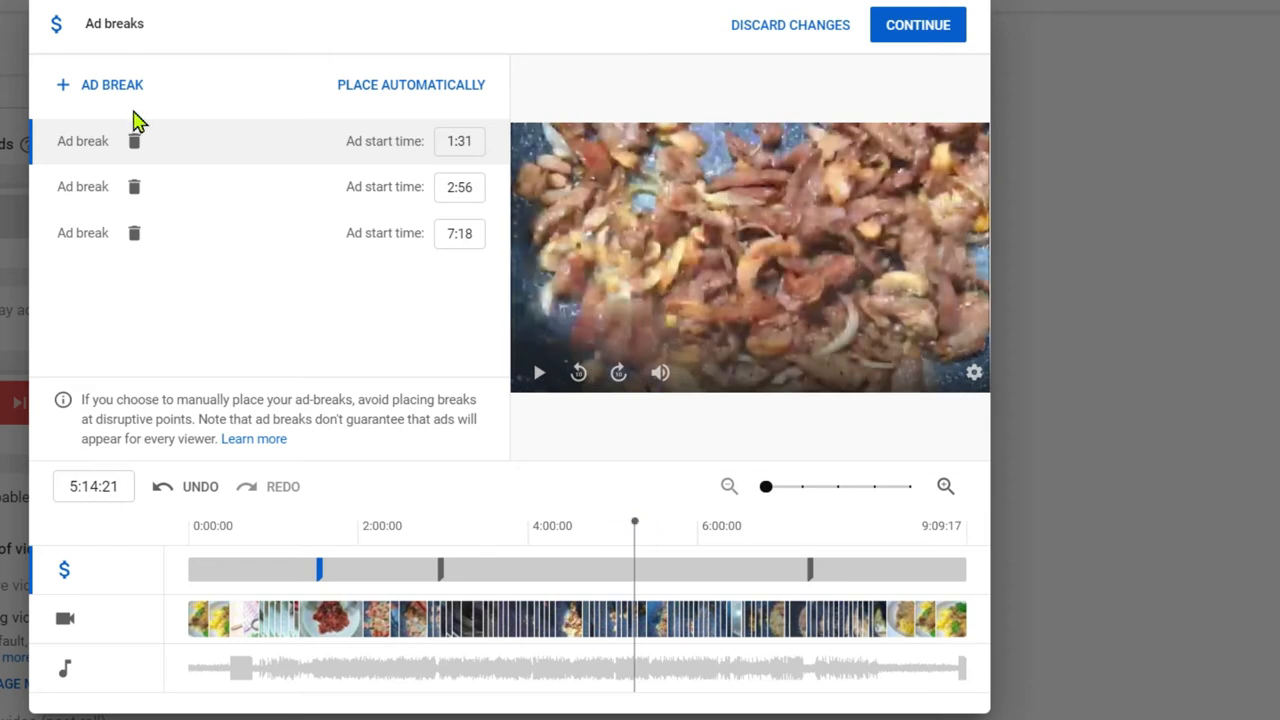
click(126, 86)
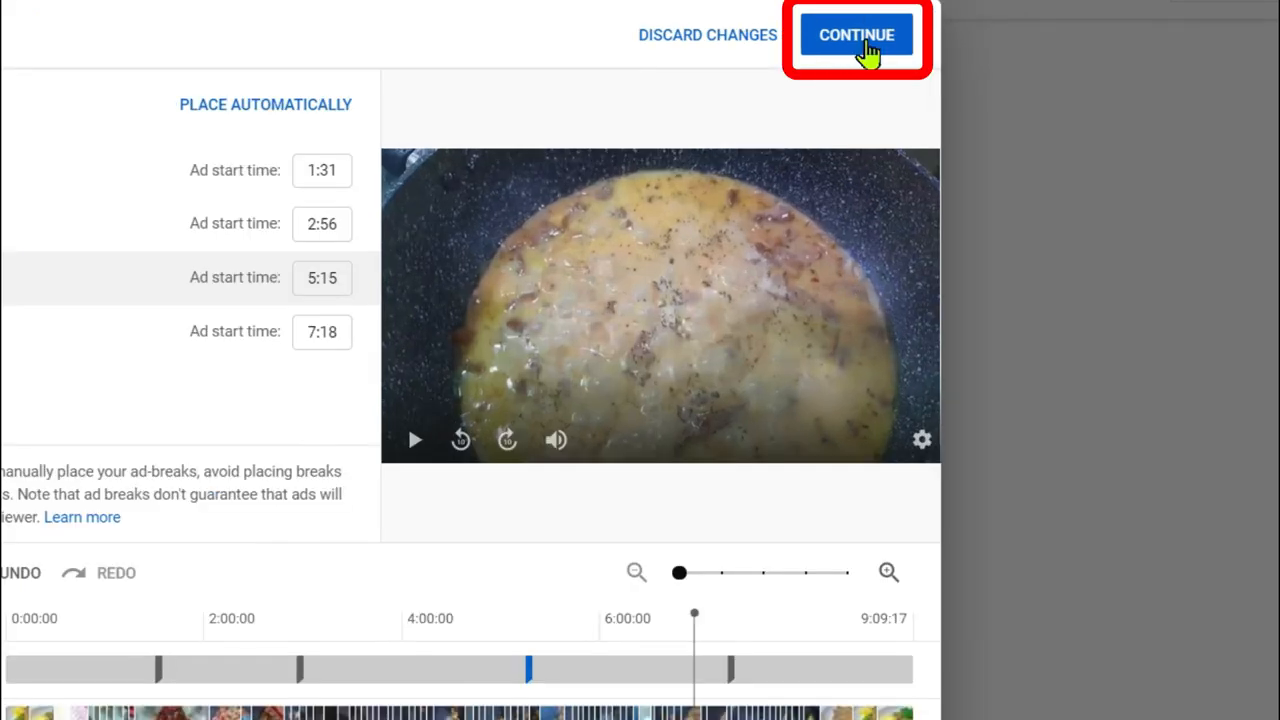
Step: Confirm the ad breaks, save the video's monetisation changes and return to the channel content list
click(866, 50)
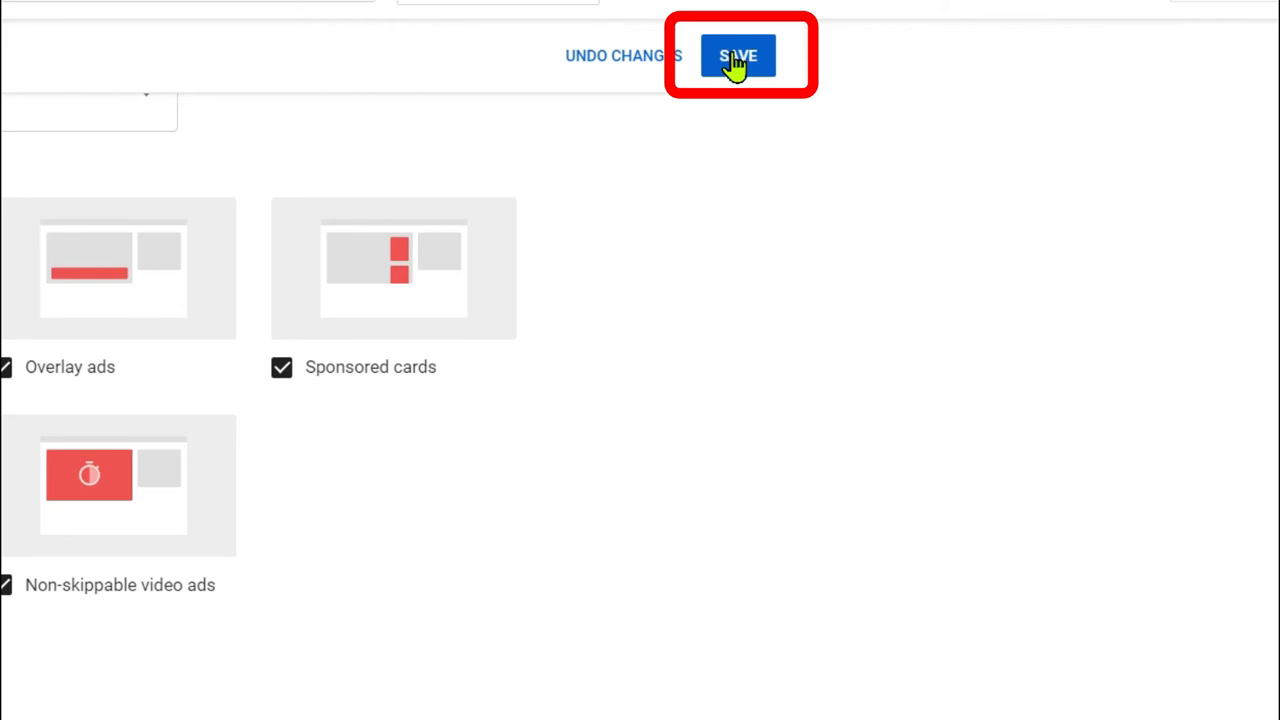
click(736, 58)
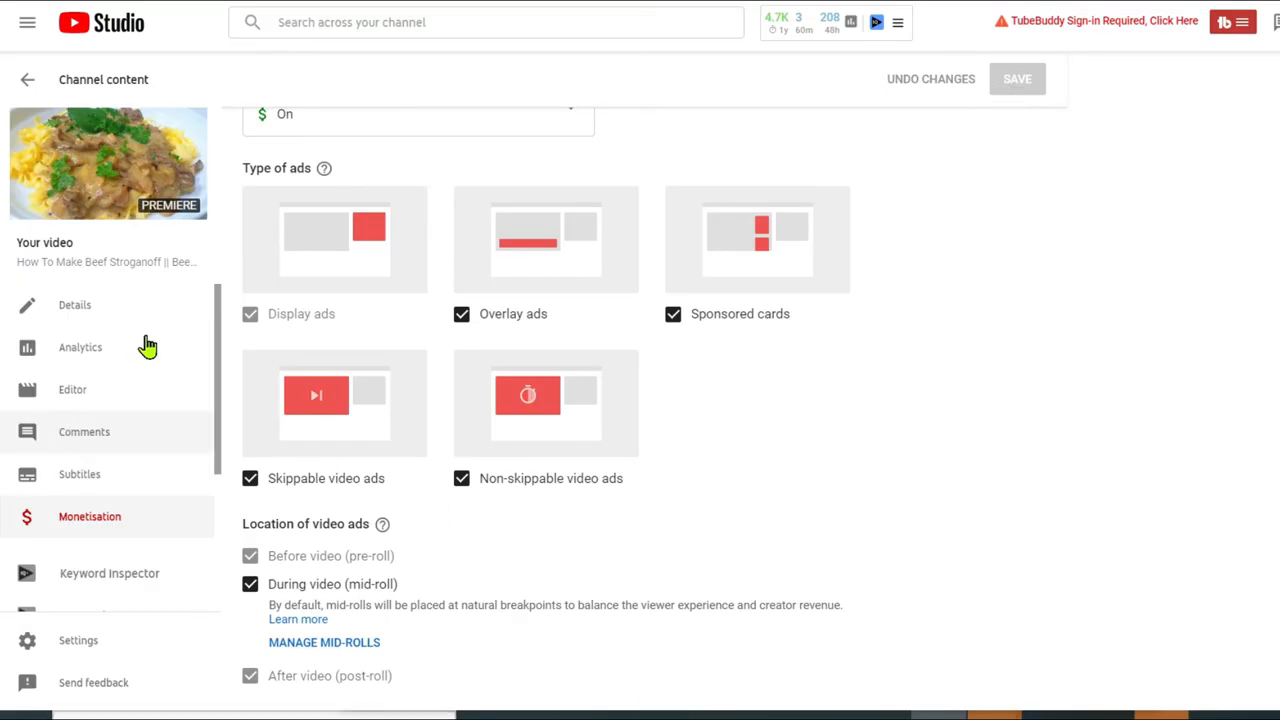
click(105, 95)
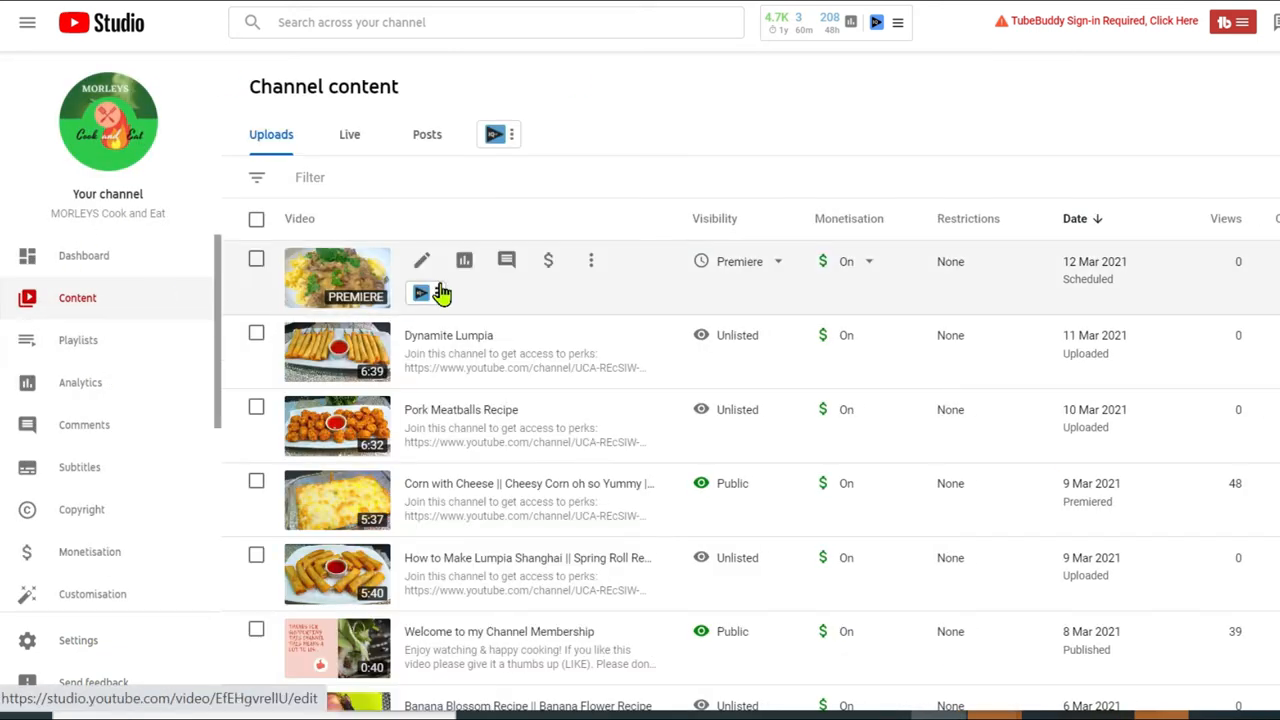
Step: Reopen the mid-roll ad break manager from the Beef Stroganoff video's monetisation settings
click(421, 263)
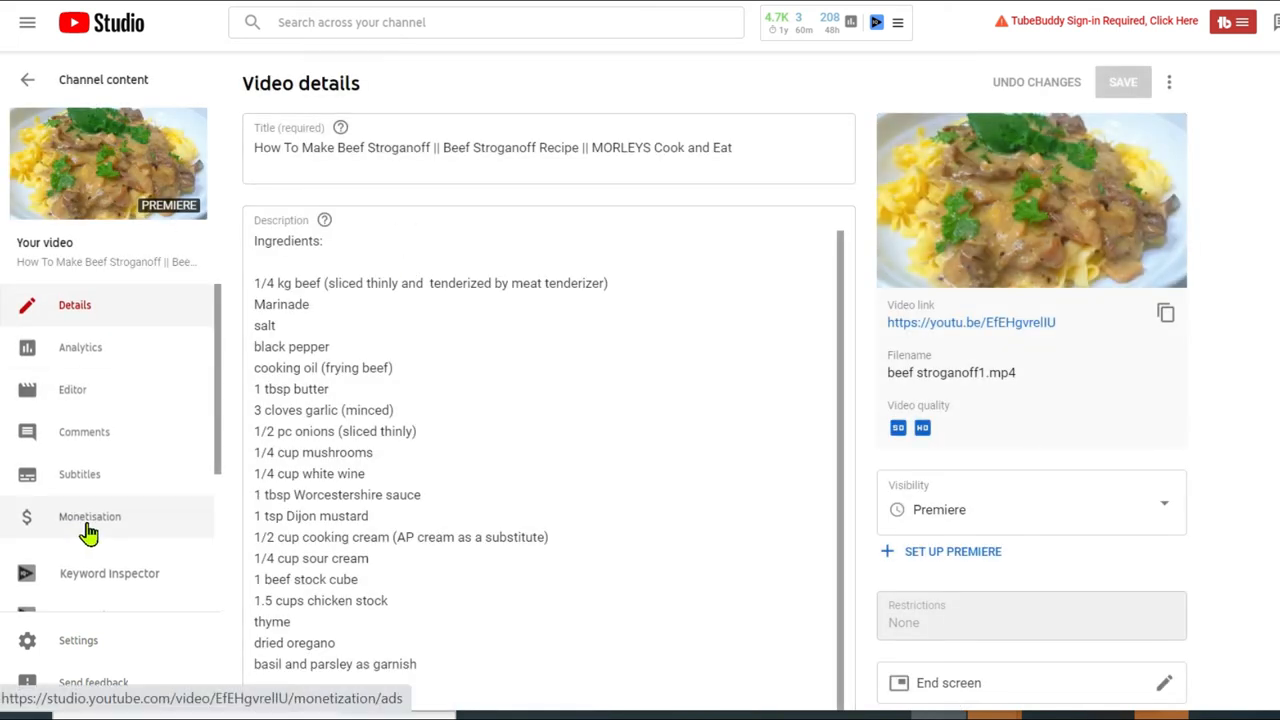
click(88, 532)
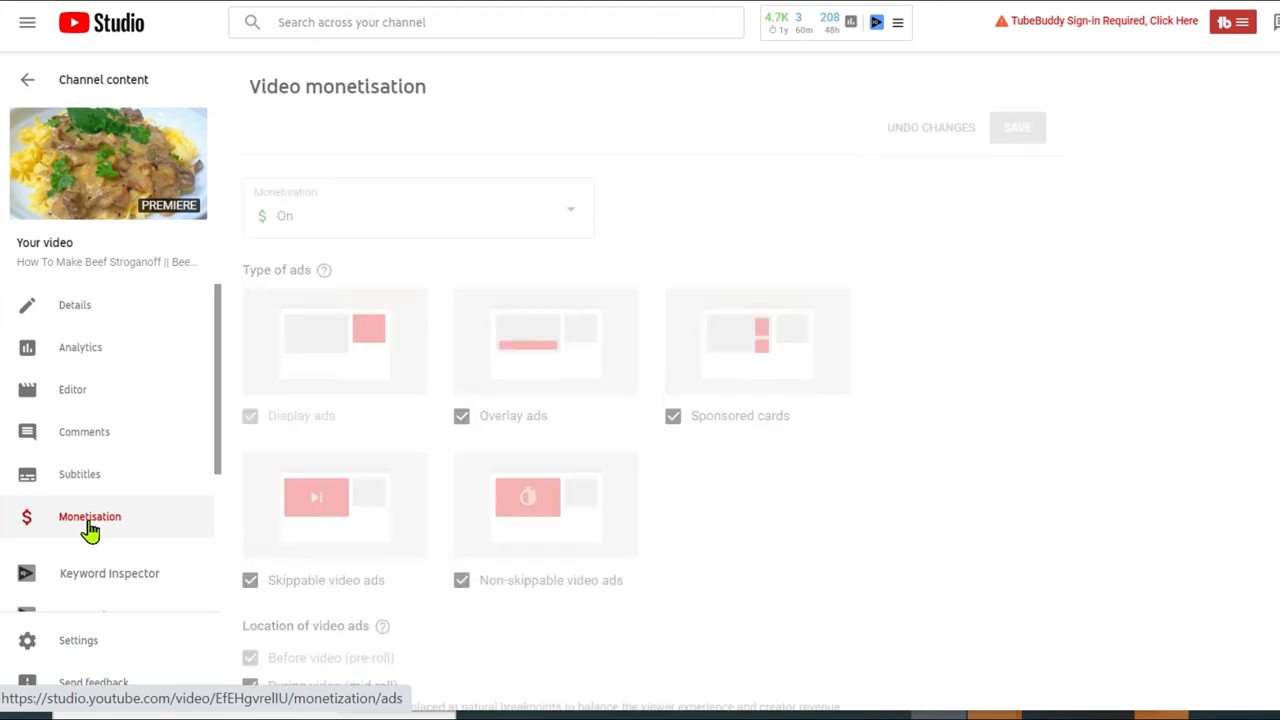
scroll(560, 520, down, 1)
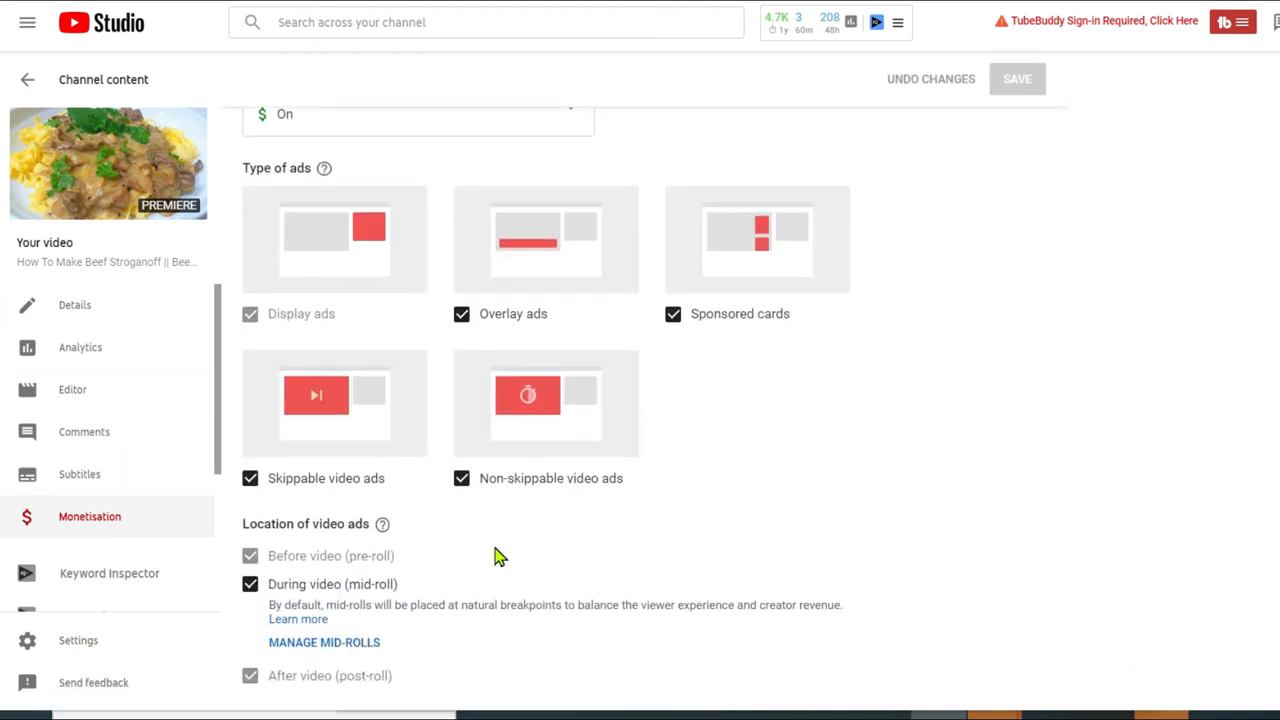
click(340, 652)
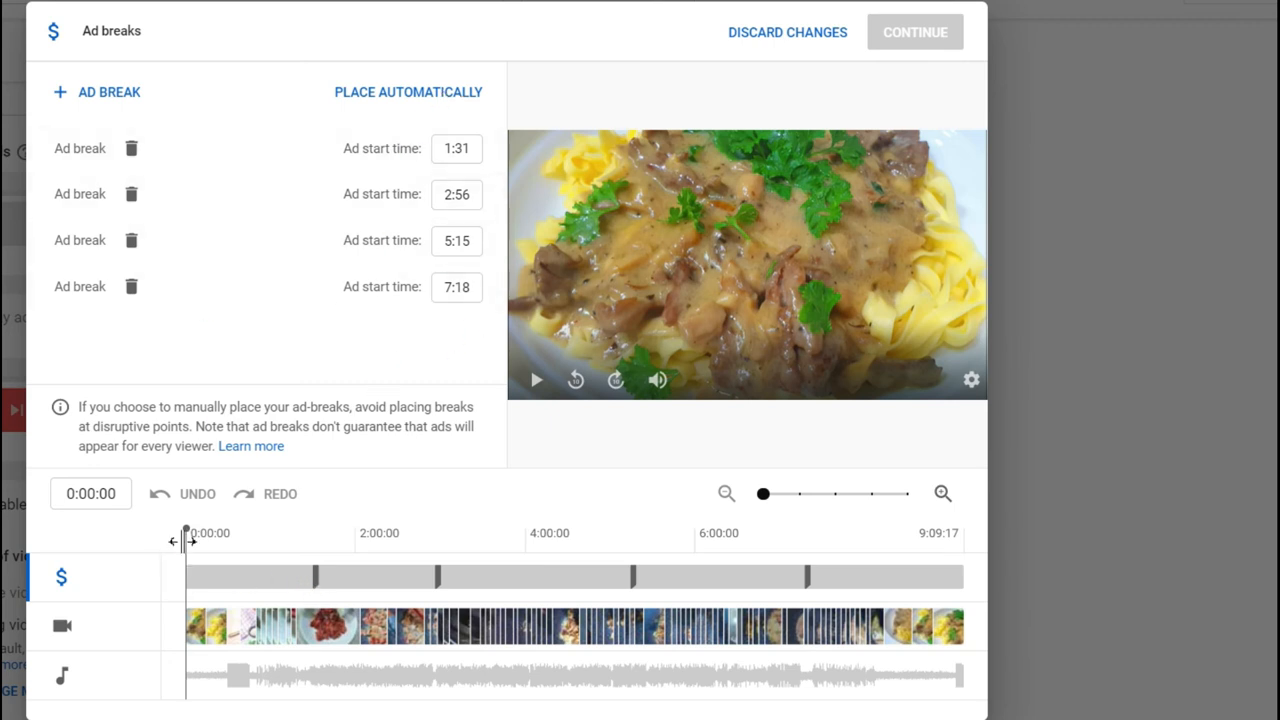
Step: Set the first ad break's start time to 1:58 and the last ad break's to 8:00
drag(183, 541, 531, 560)
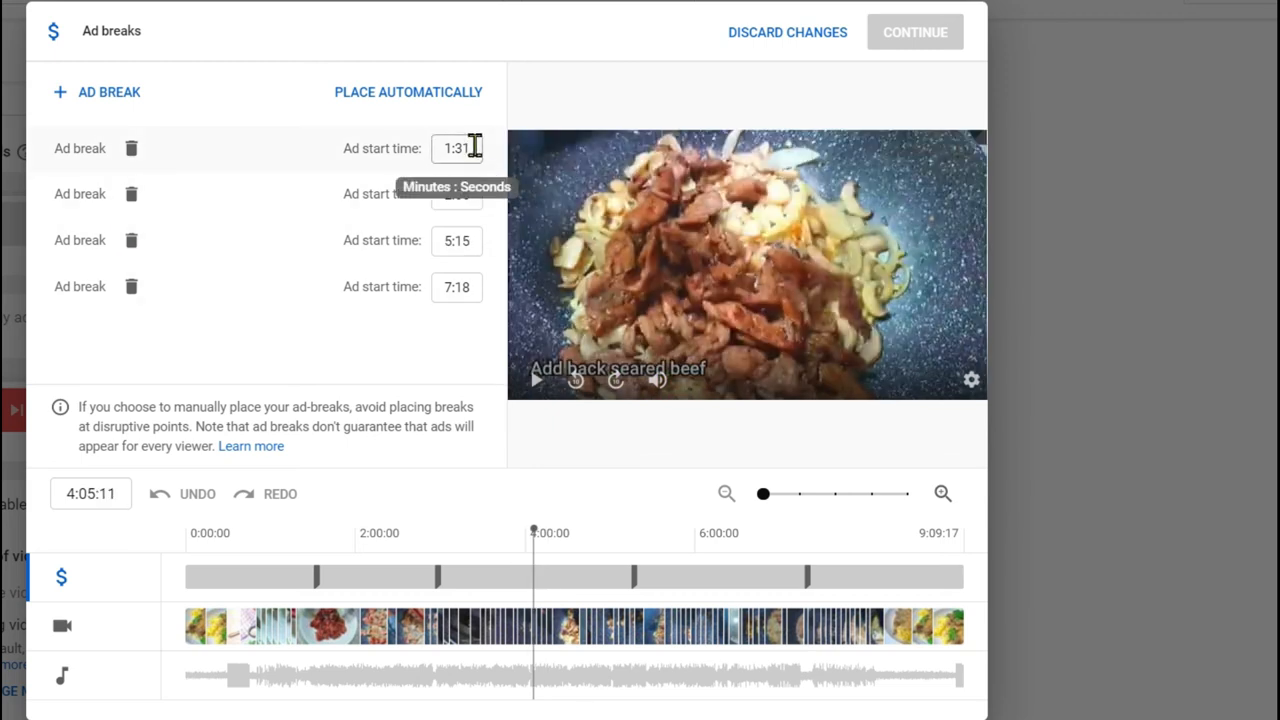
click(474, 148)
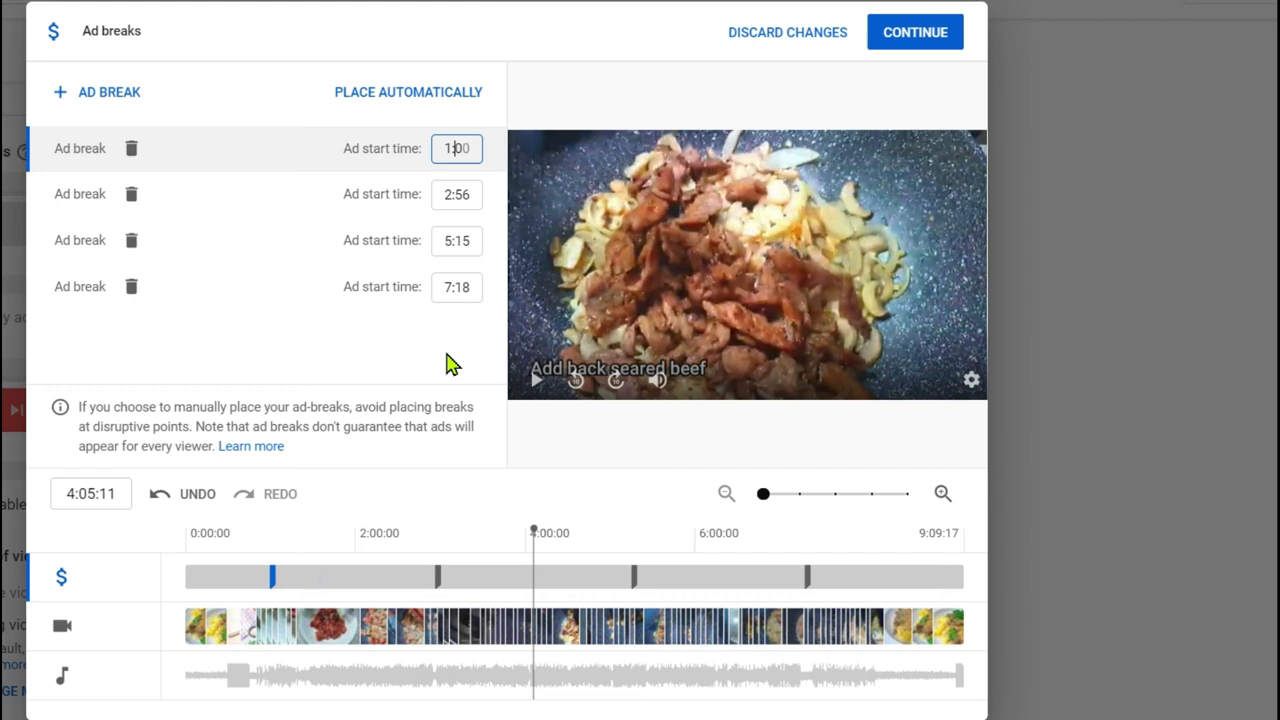
text(58)
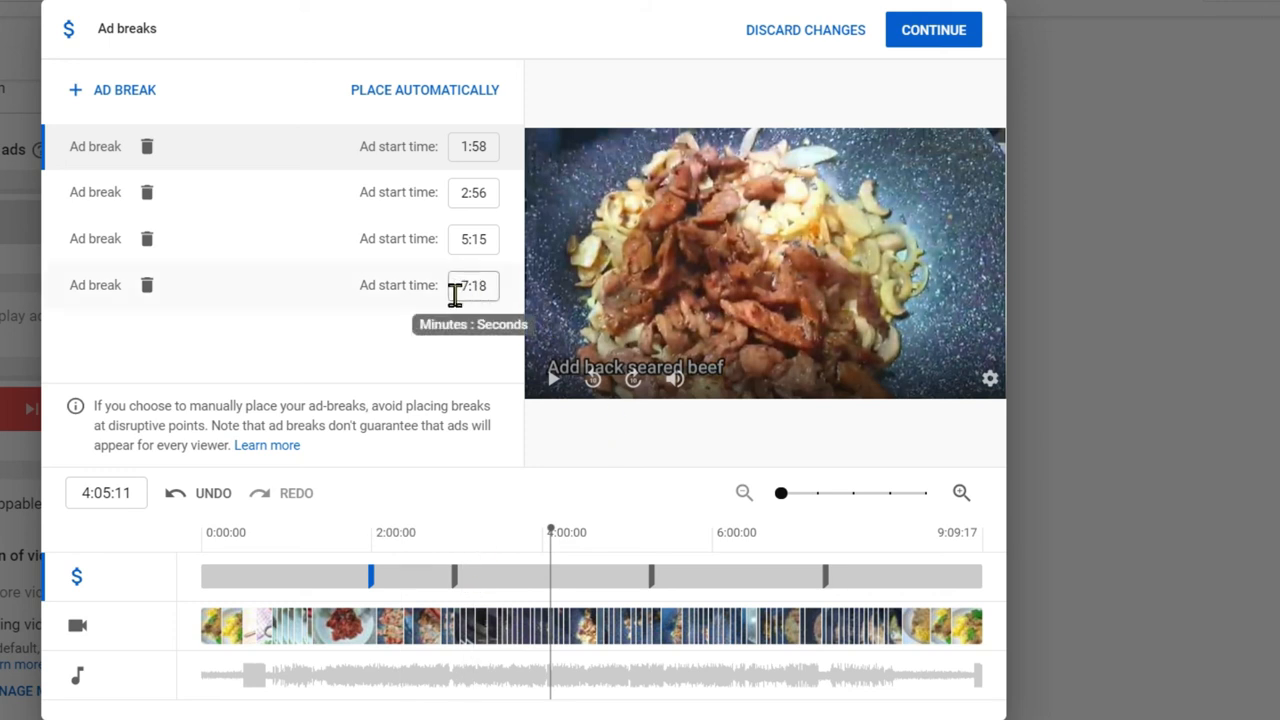
click(485, 286)
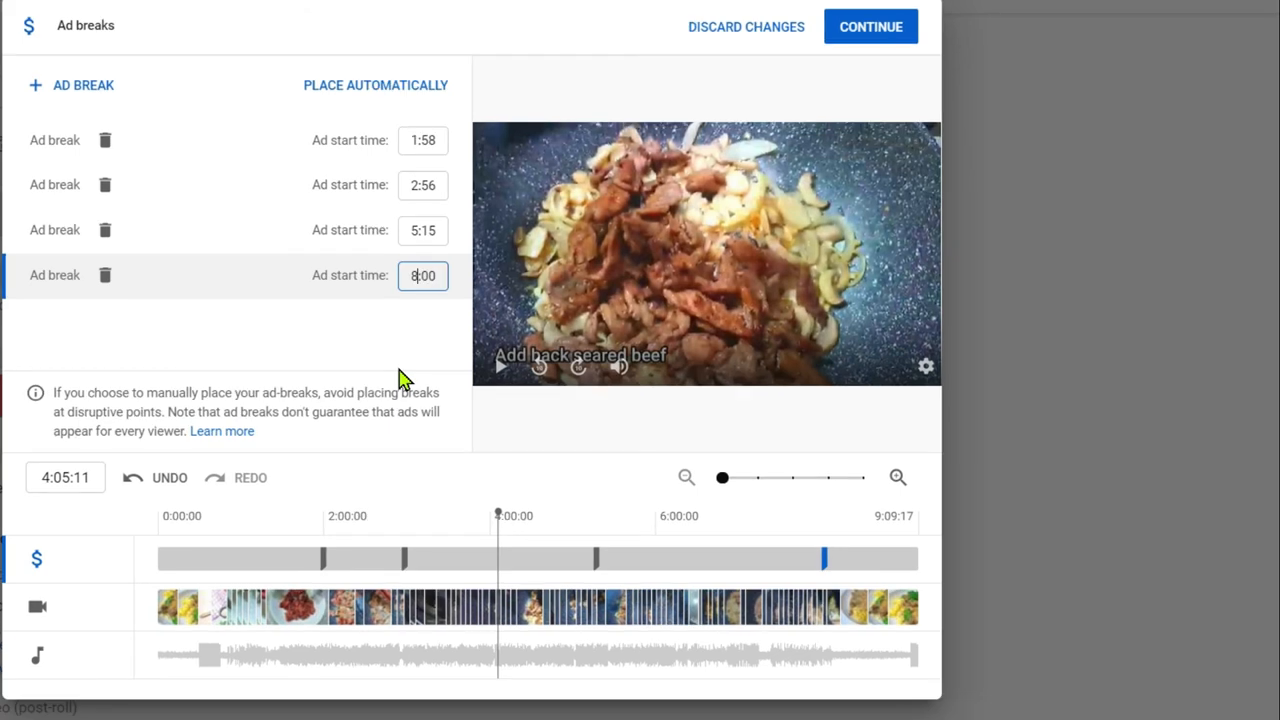
click(421, 470)
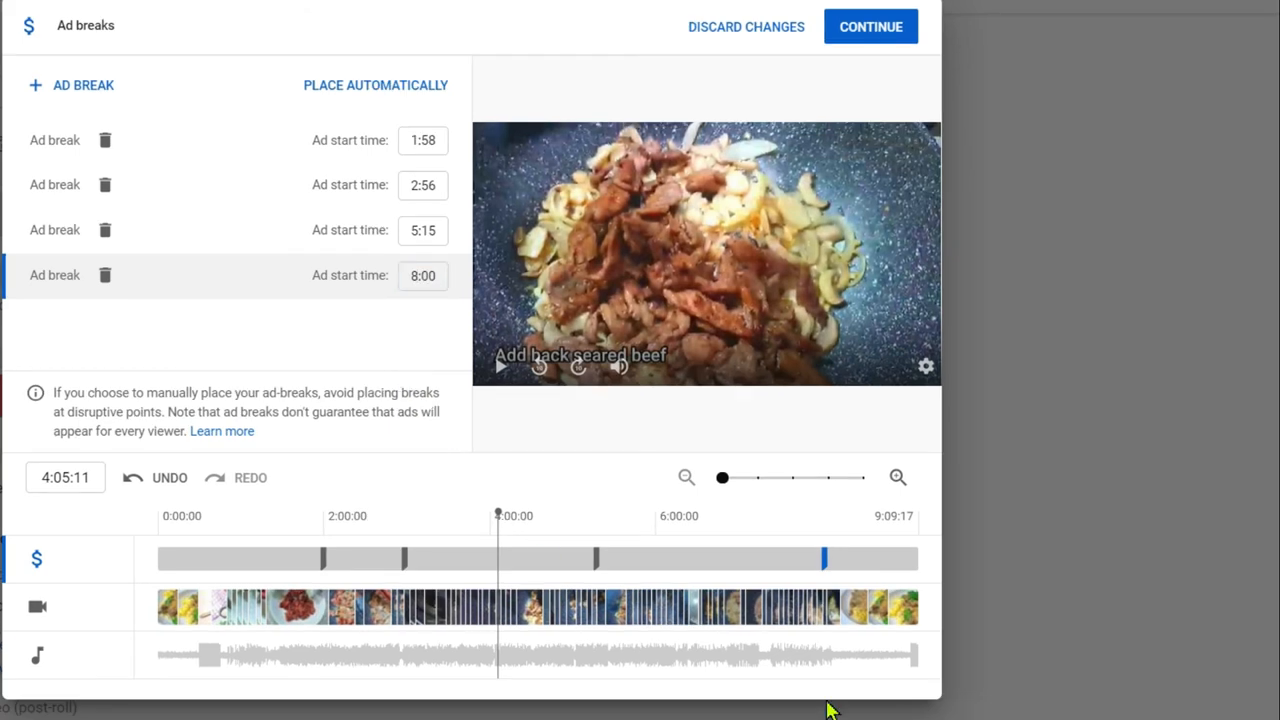
Step: Set the third ad break's start time to 6:15
click(422, 232)
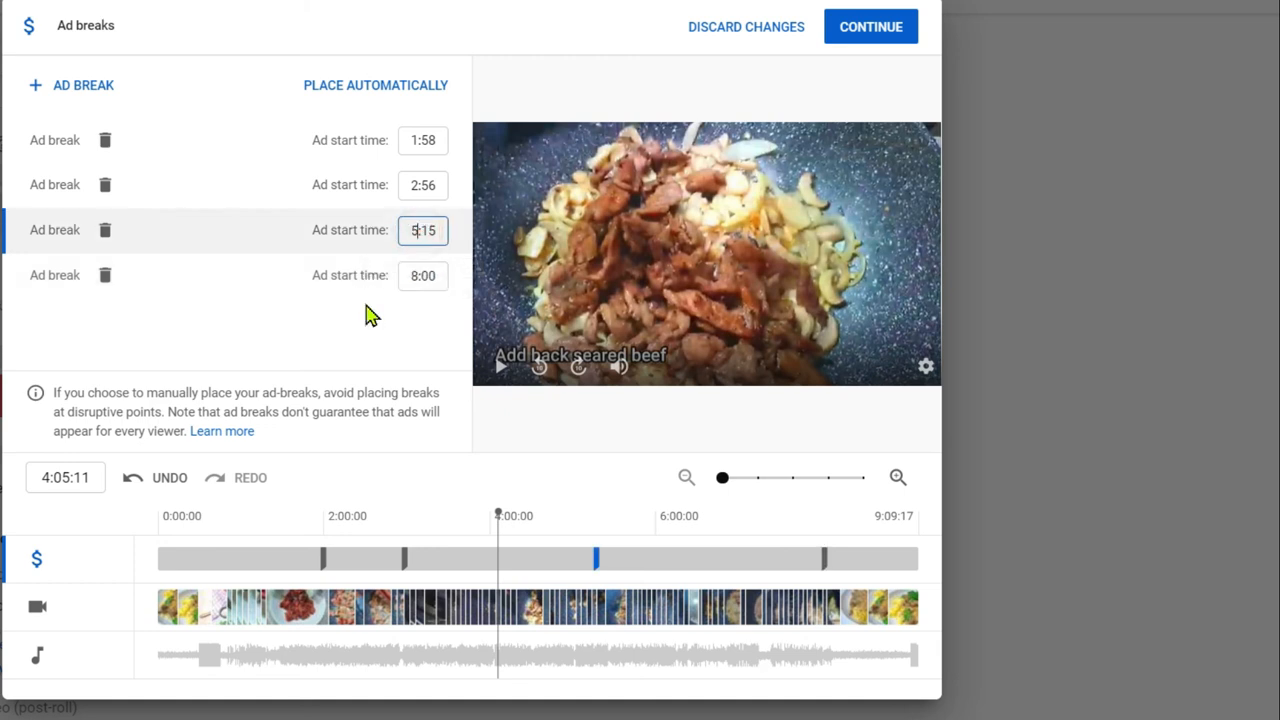
key(BackSpace)
text(6)
click(400, 325)
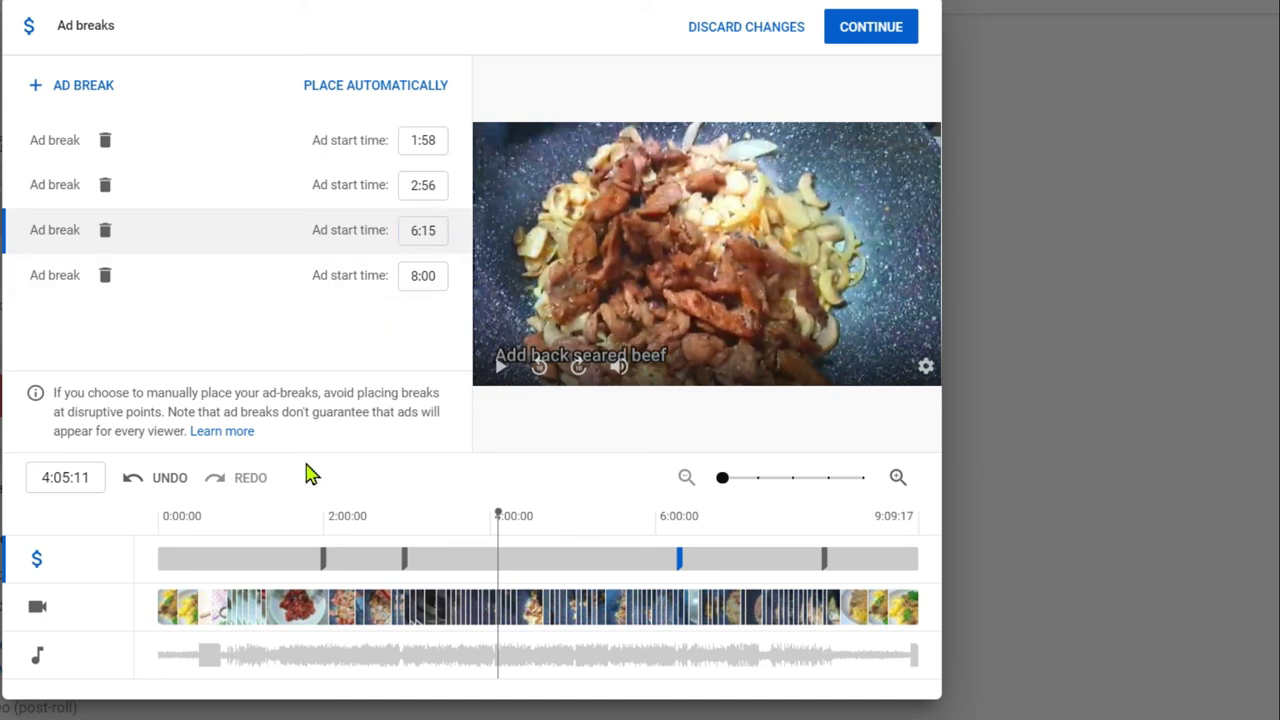
Step: Return the playhead to the start of the timeline and delete the ad break at 2:56
drag(497, 525, 160, 534)
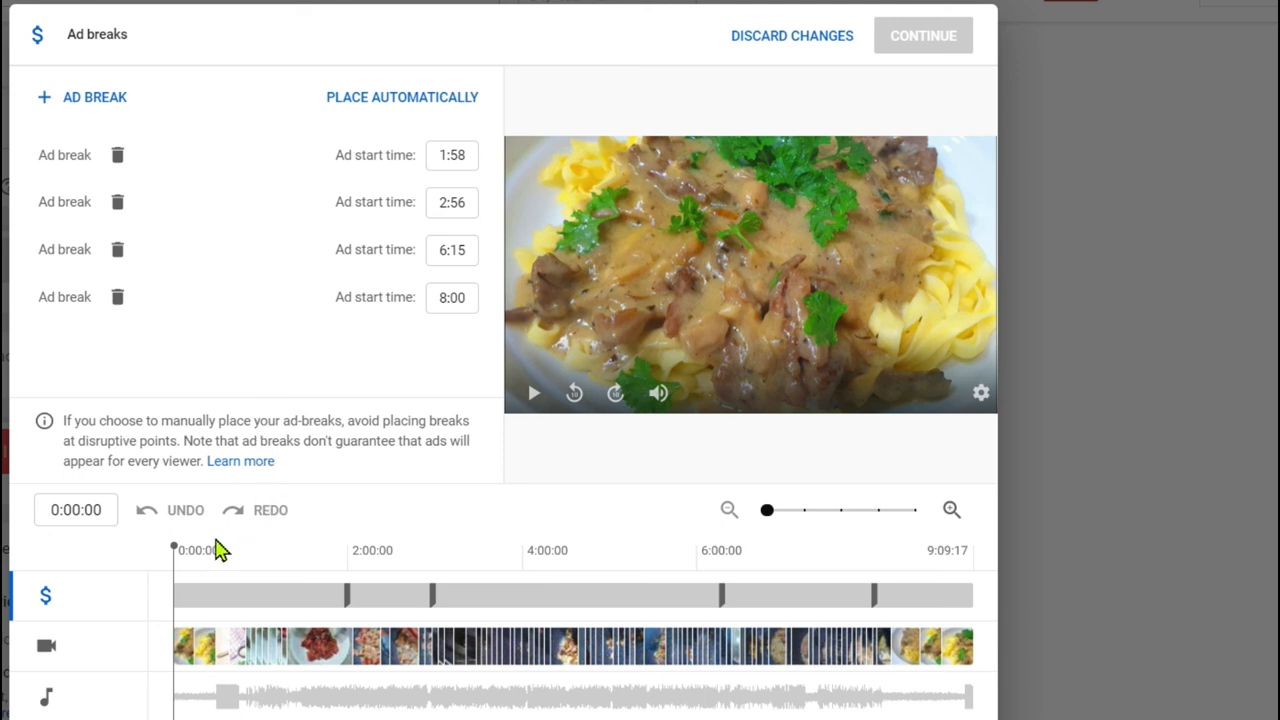
click(434, 592)
click(432, 592)
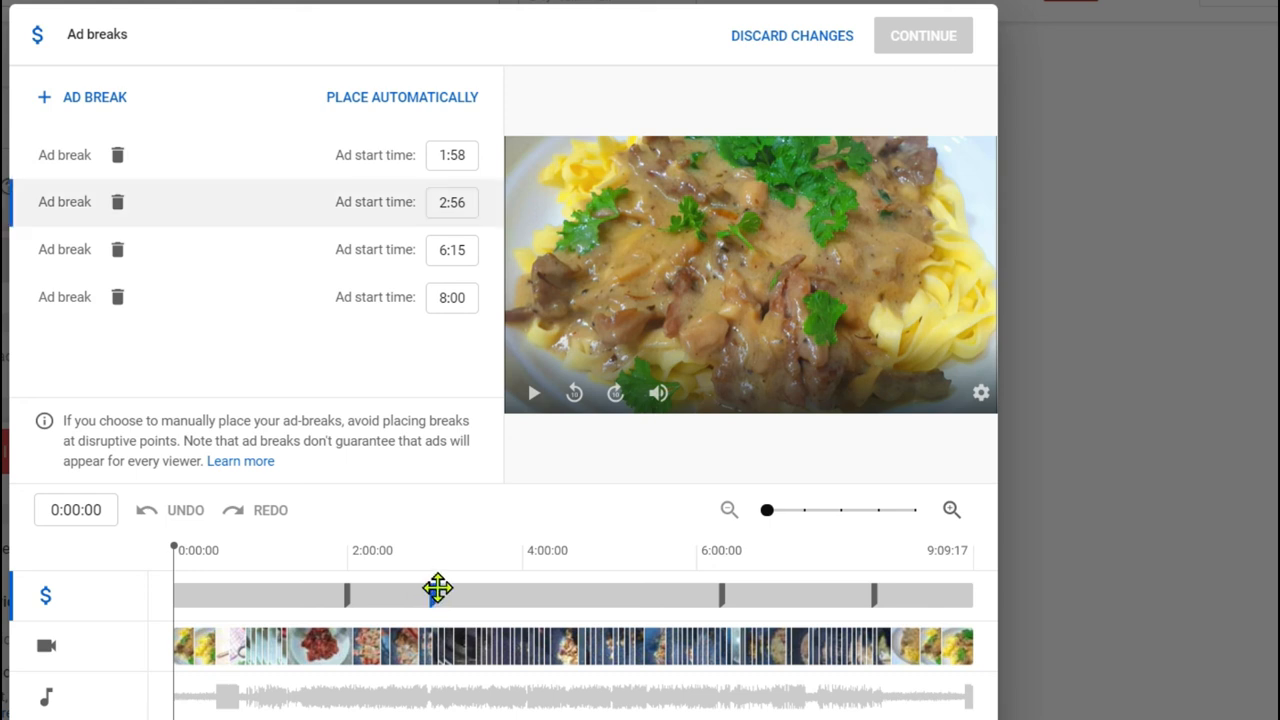
click(117, 206)
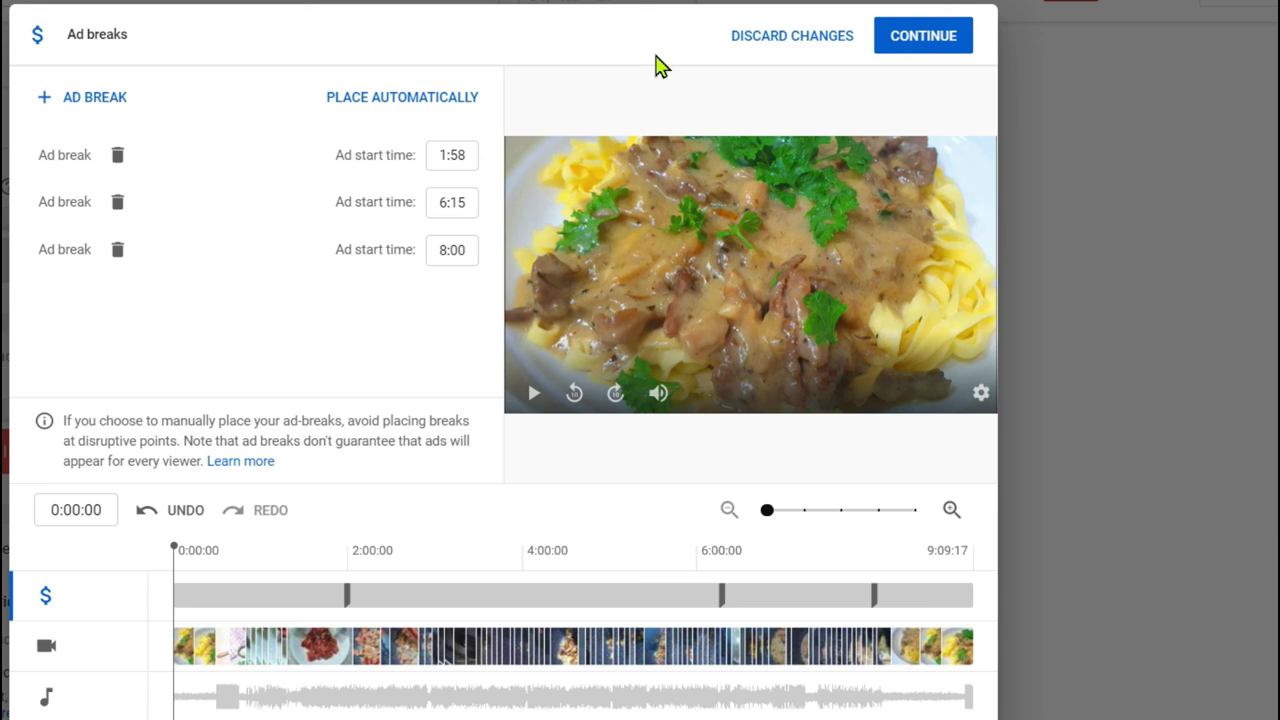
Step: Confirm the edited ad breaks, save the monetisation changes and go back to the channel content list
click(925, 47)
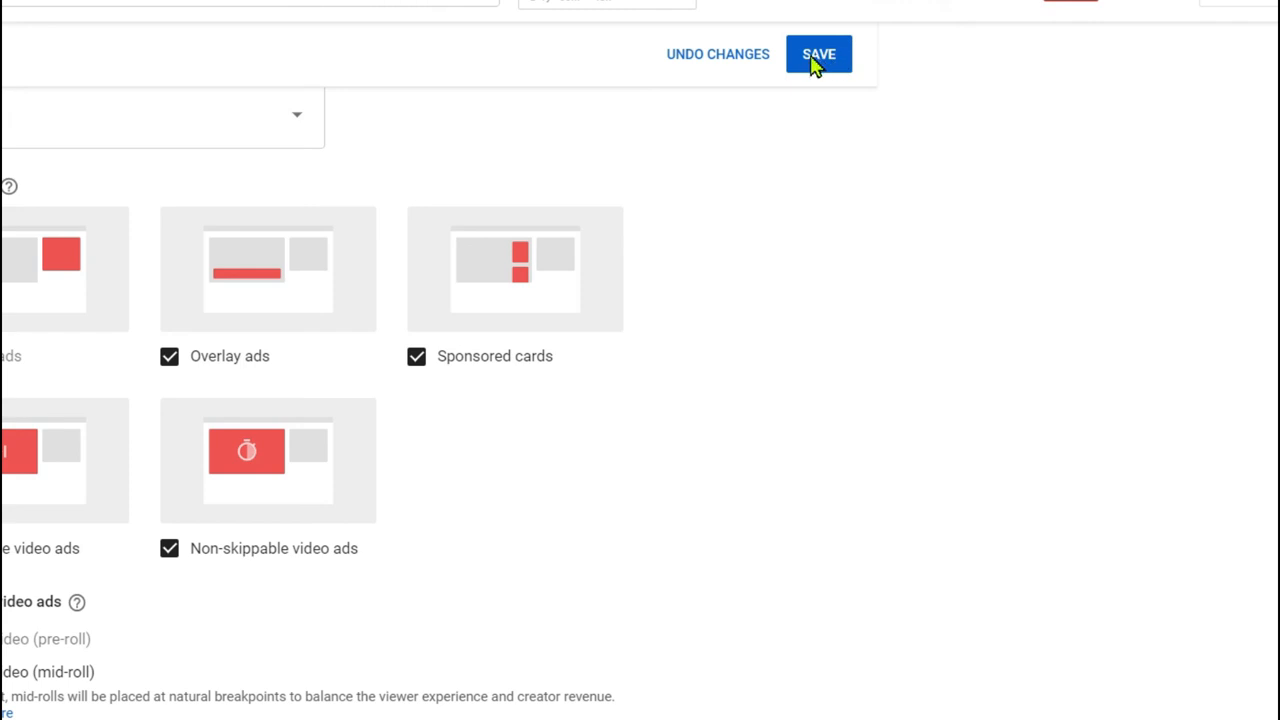
click(818, 58)
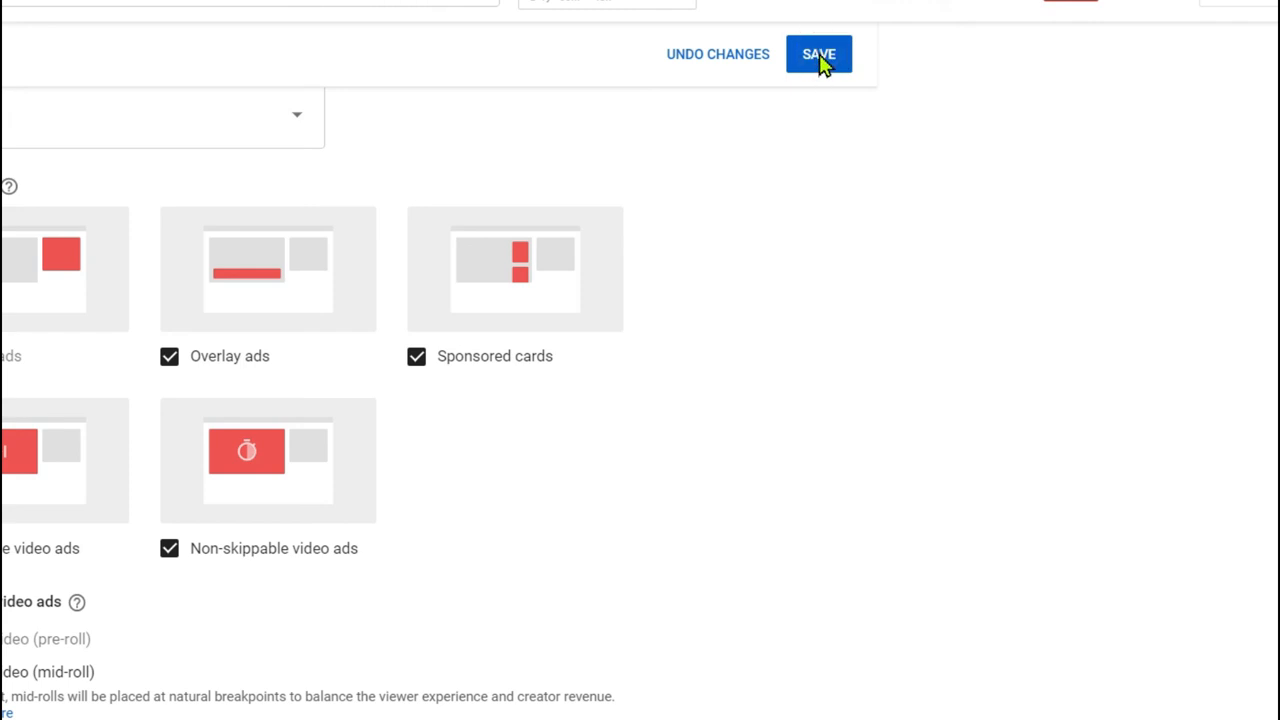
click(88, 80)
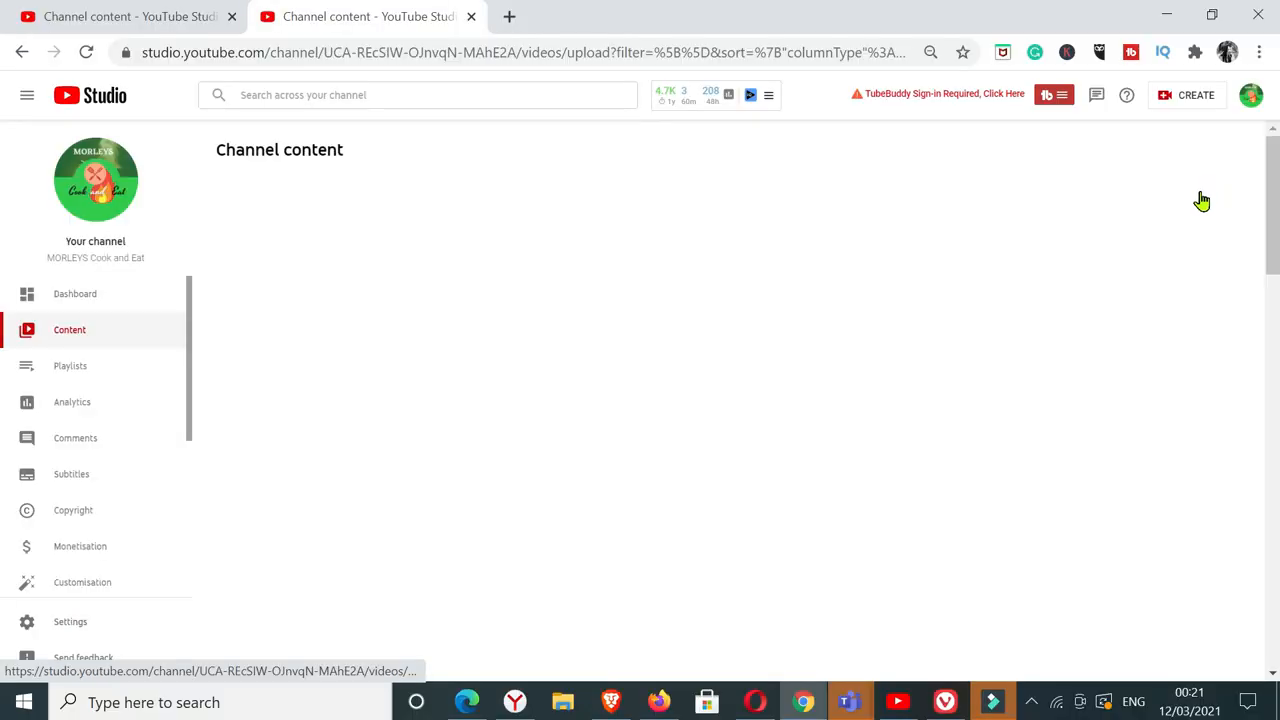